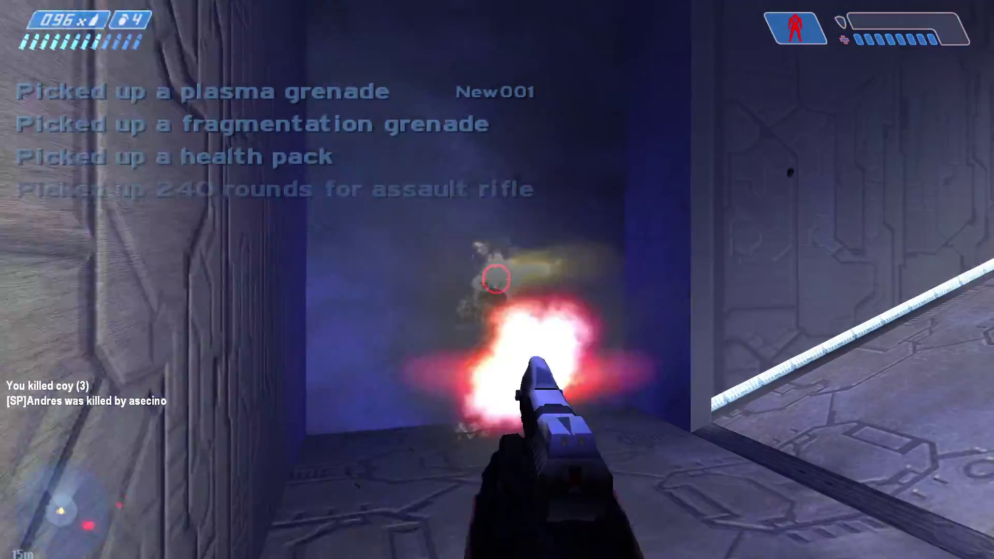
# Shoot the opponent ahead, reload the pistol and advance down the corridor
pyautogui.click(497, 280)
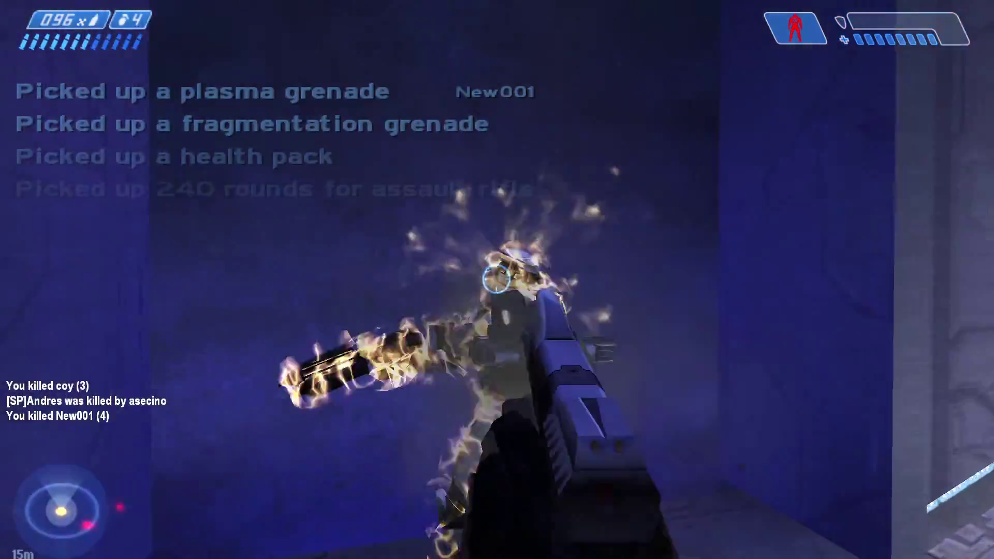
pyautogui.press('w')
pyautogui.press('r')
pyautogui.press('w')
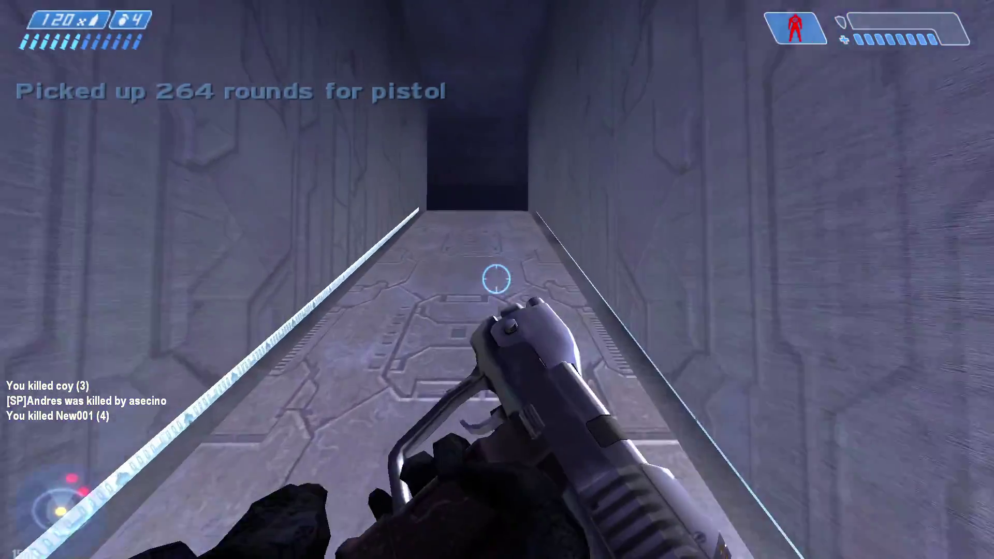
# Move onto the ledge for the overshield, push on, and throw a grenade at the enemy
pyautogui.press('w')
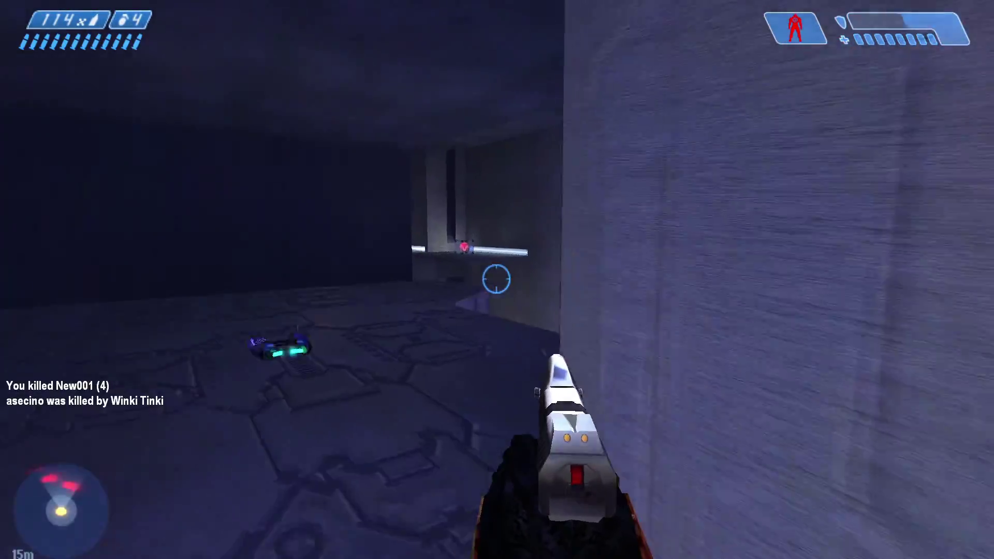
pyautogui.press('w')
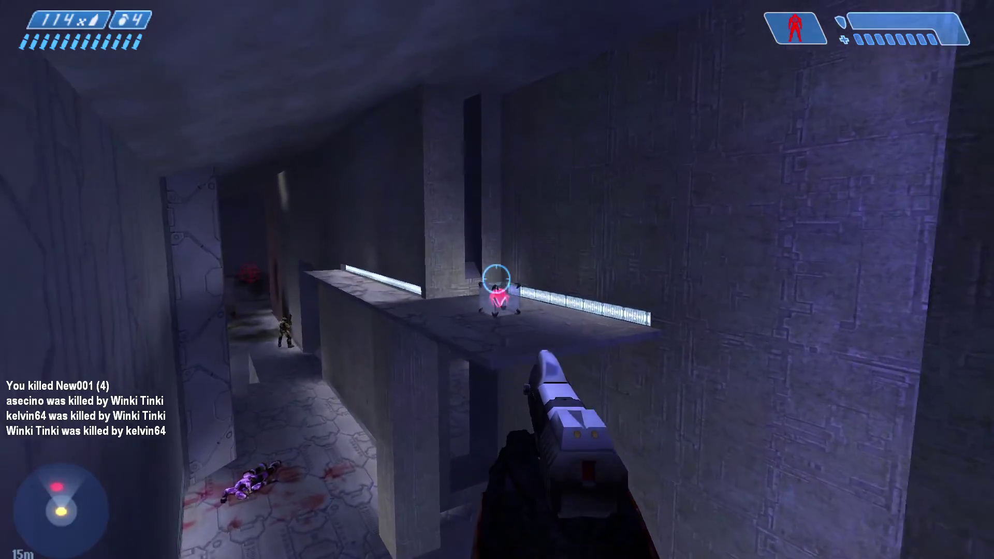
pyautogui.press('w')
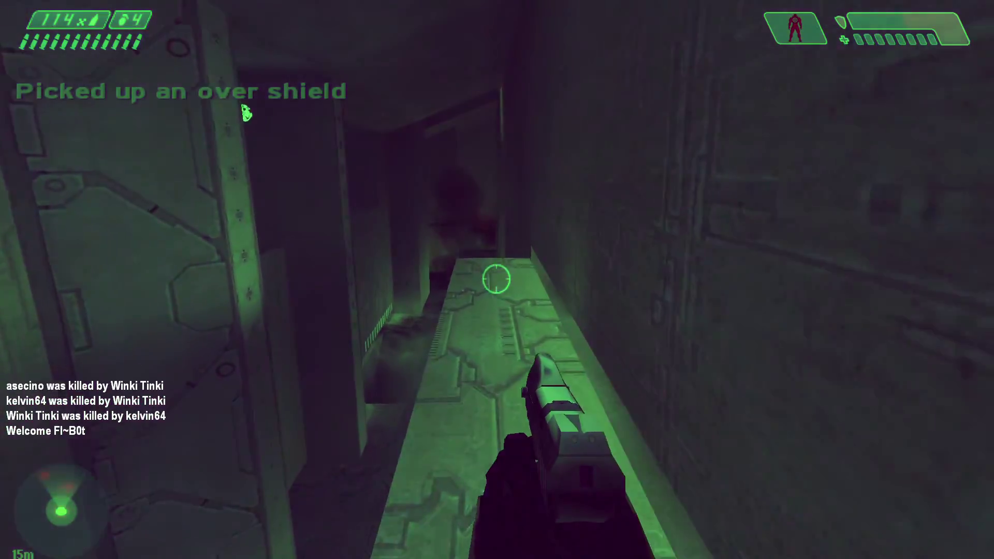
pyautogui.press('w')
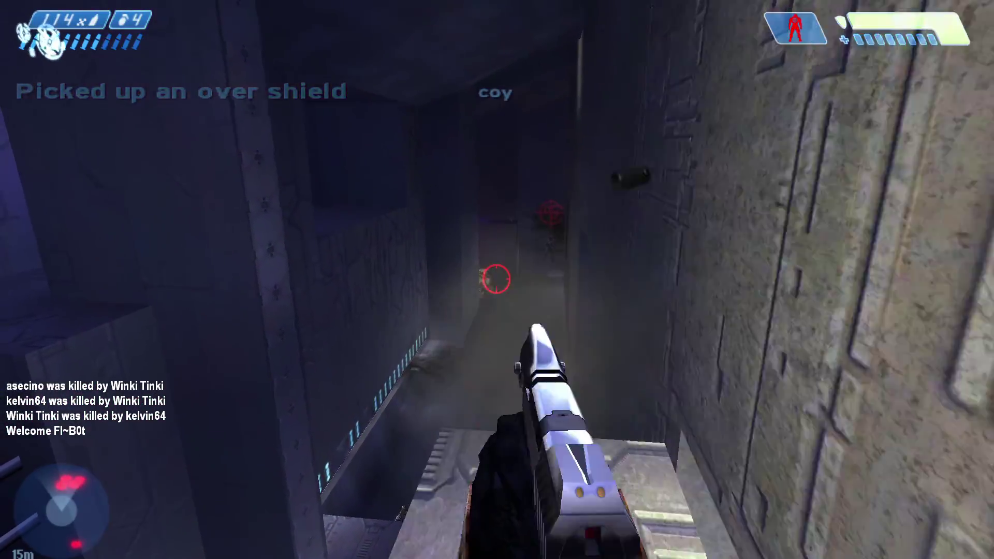
pyautogui.rightClick(496, 279)
# Turn toward the fight and fire the pistol at the enemy
pyautogui.press('w')
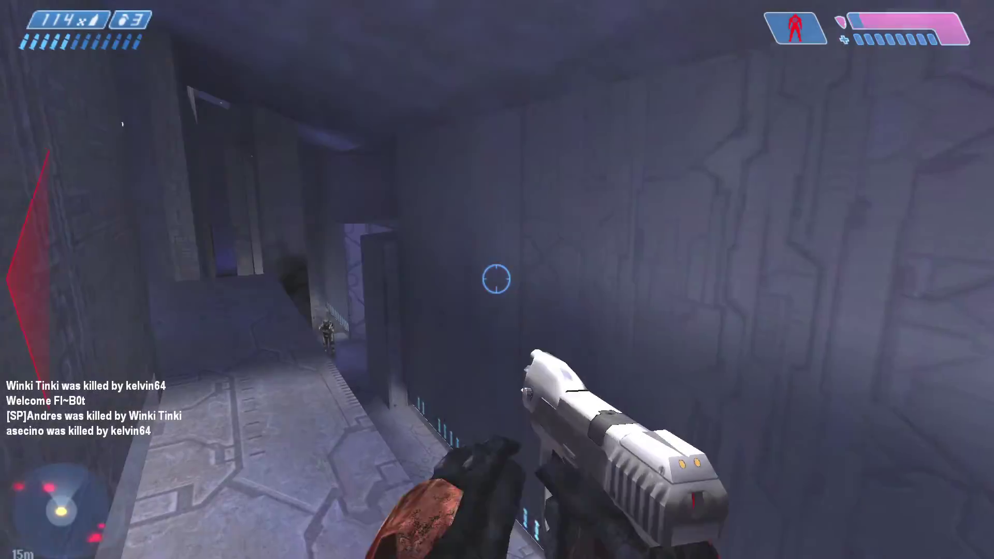
pyautogui.click(495, 279)
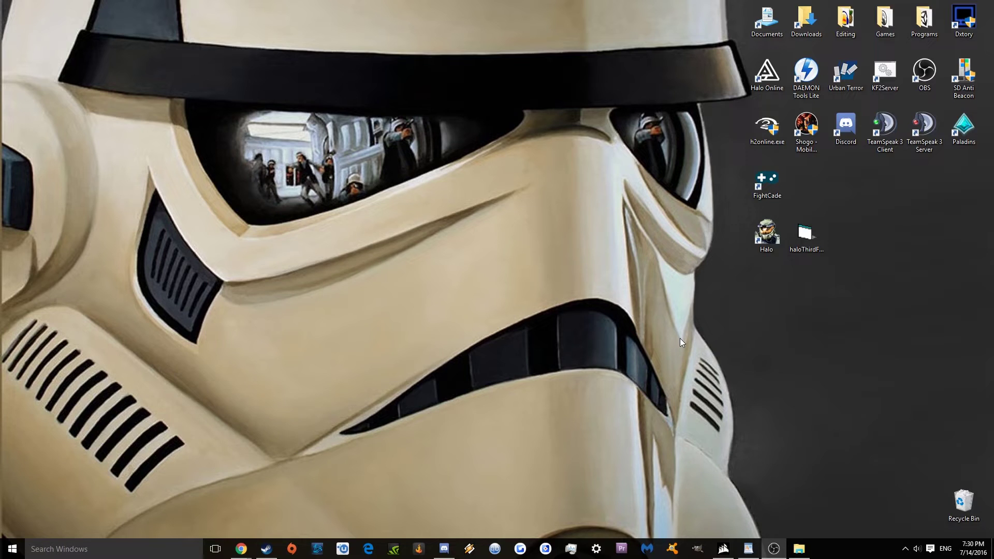
# Switch to the Chrome window with the Halo PC/CE 1.0.10 forum post and scroll to its download links
pyautogui.click(241, 549)
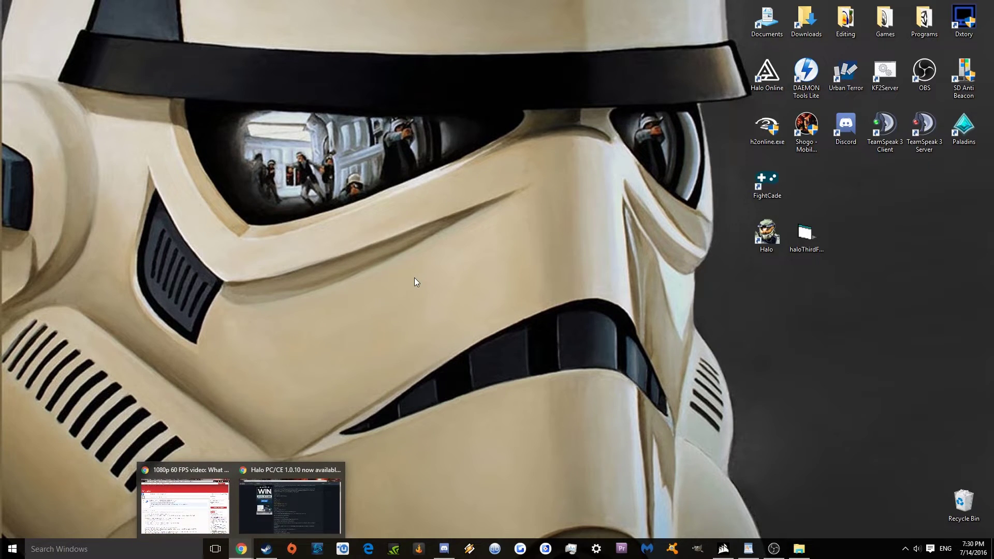
pyautogui.click(301, 505)
pyautogui.scroll(4, 319, 455)
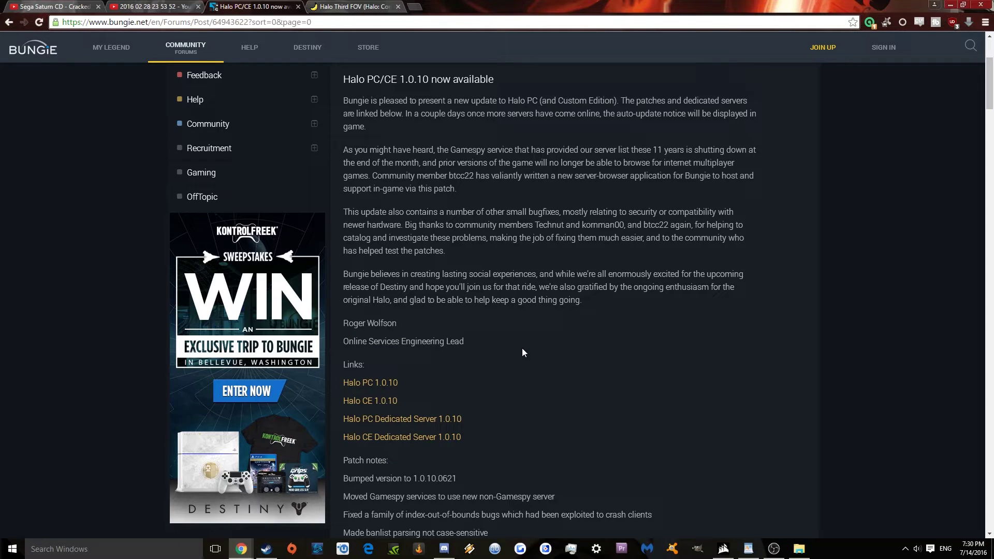
pyautogui.scroll(3, 523, 395)
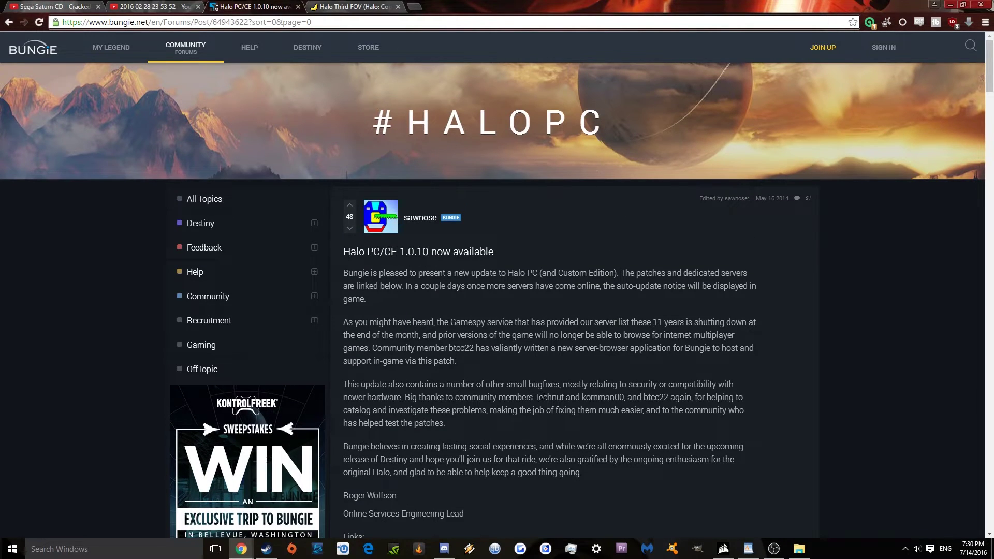
pyautogui.scroll(-6, 544, 397)
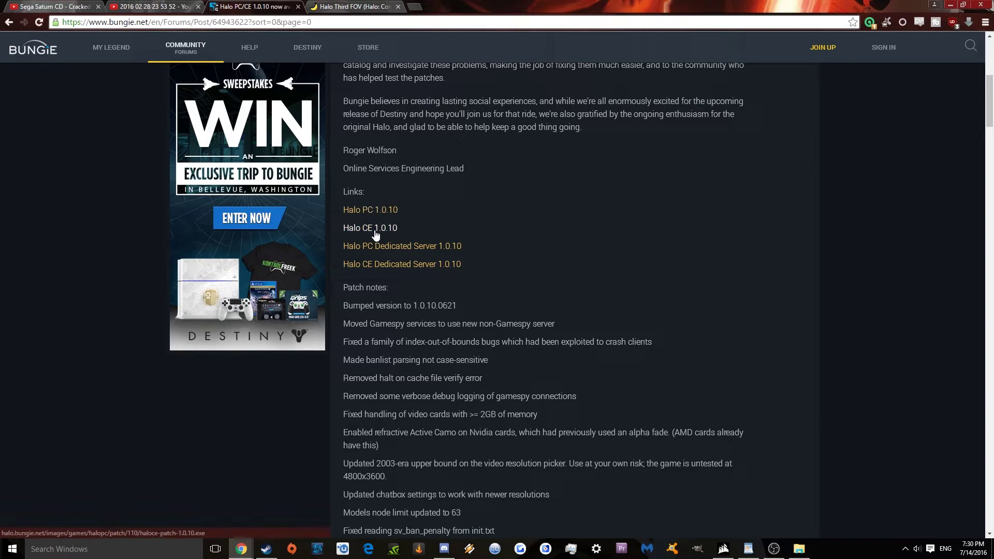
# Download the Halo 1.0.10 patch from the post, then minimise Chrome
pyautogui.click(381, 213)
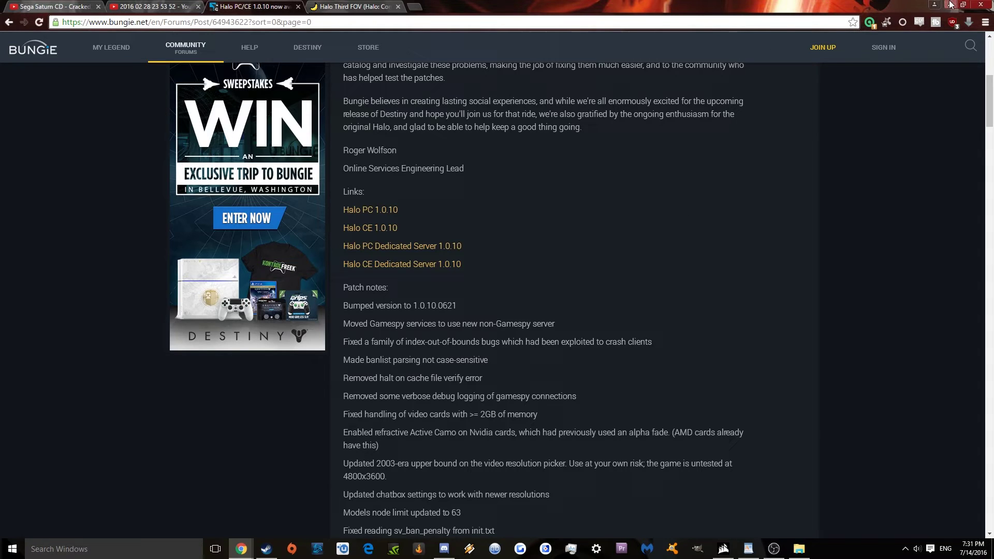
pyautogui.click(950, 5)
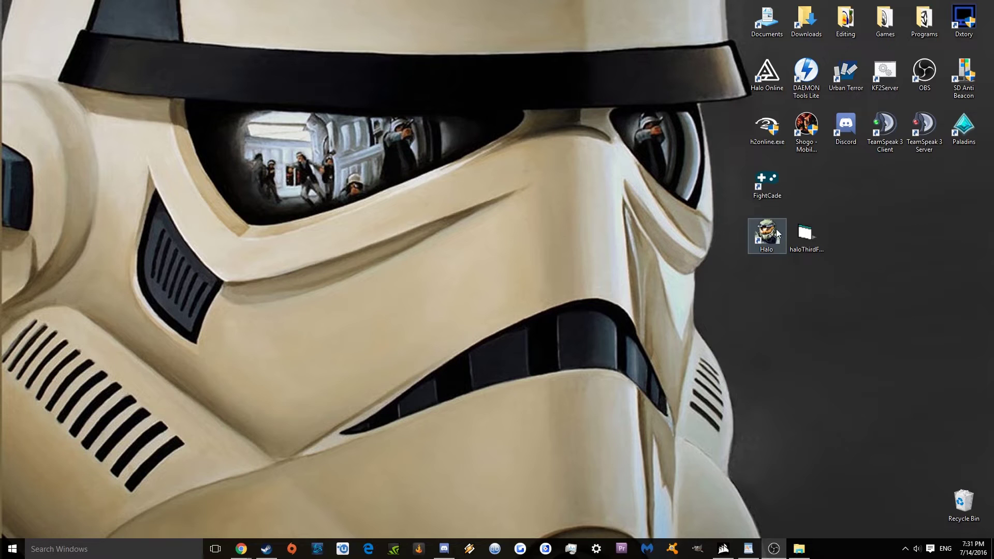
pyautogui.doubleClick(763, 237)
pyautogui.rightClick(762, 241)
pyautogui.click(799, 518)
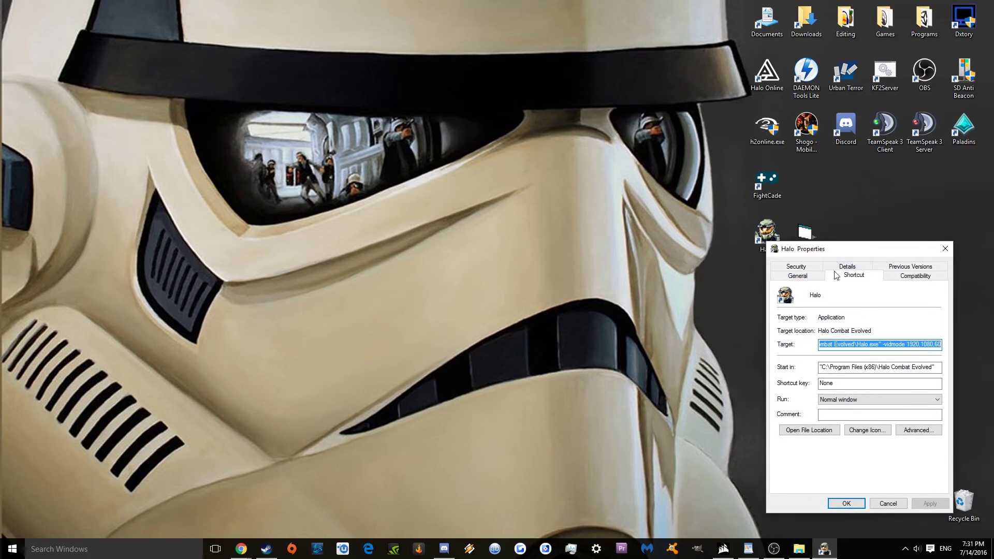
pyautogui.click(847, 267)
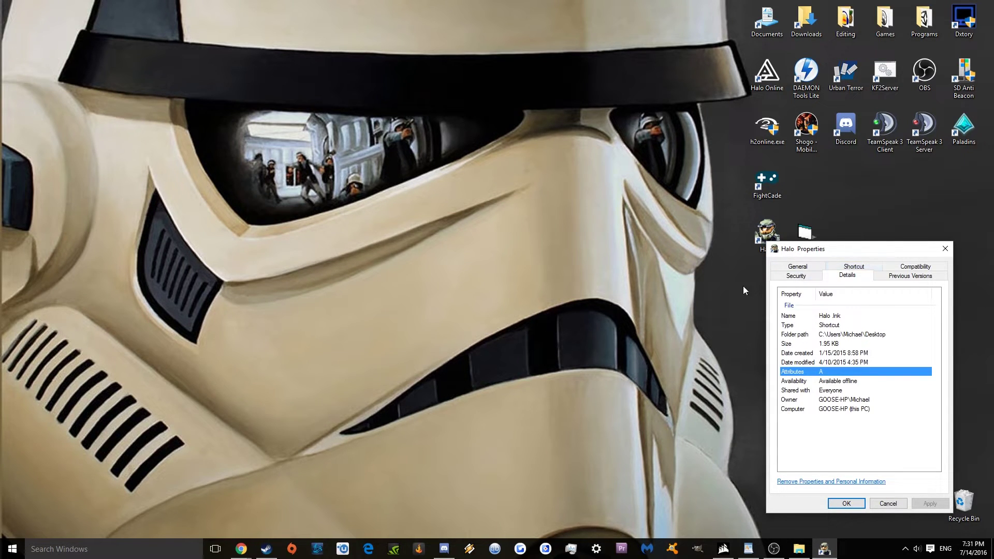
pyautogui.click(852, 267)
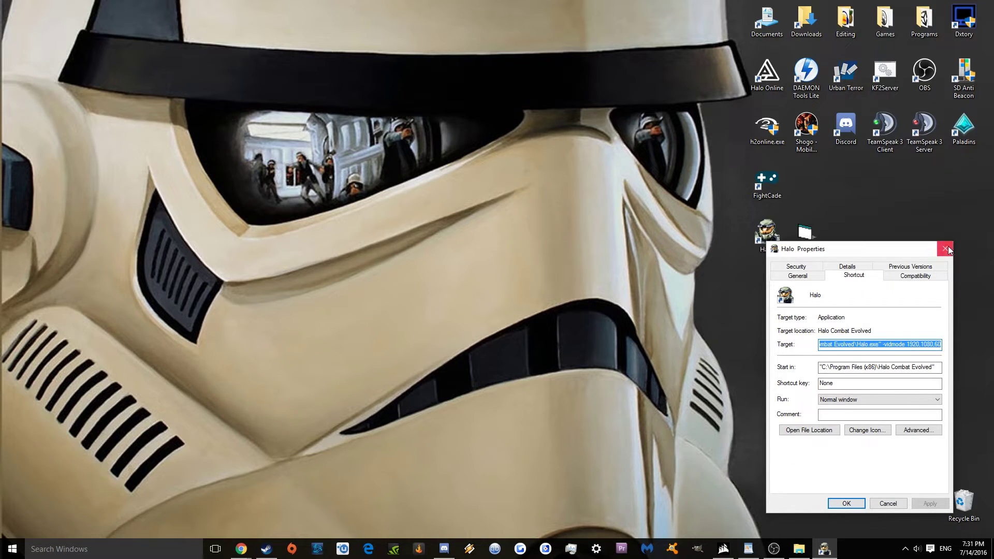
pyautogui.press('Escape')
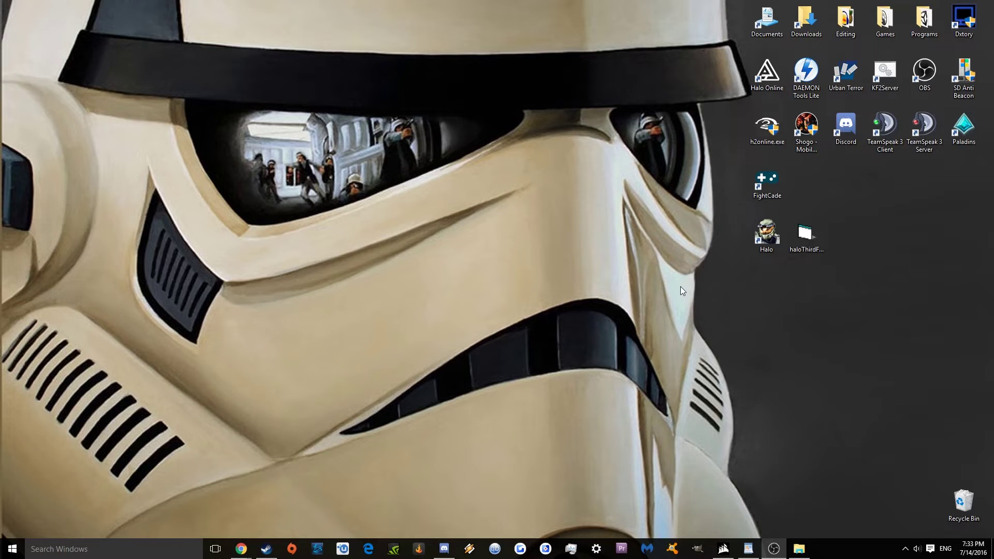
# Open the Halo shortcut's Properties and inspect its Target command
pyautogui.rightClick(762, 236)
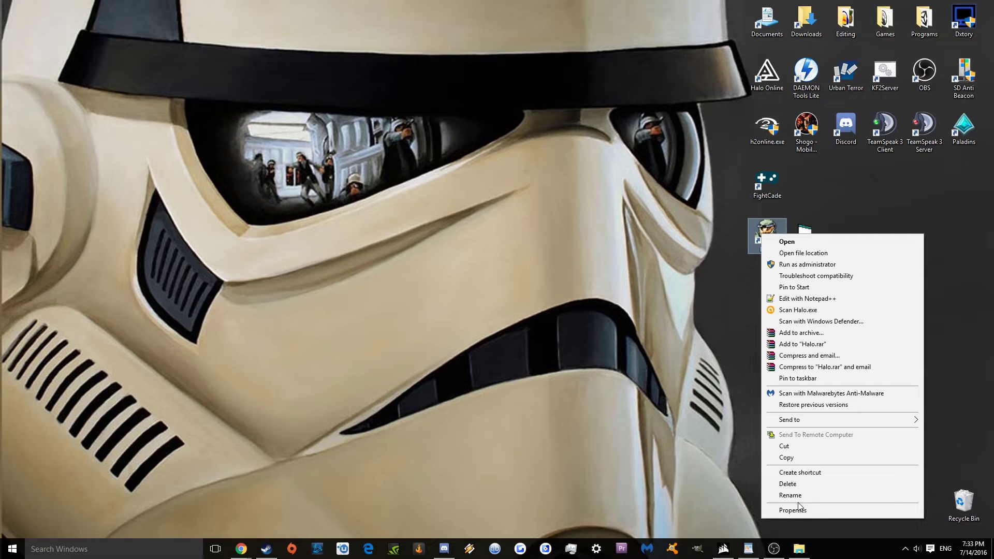
pyautogui.click(801, 511)
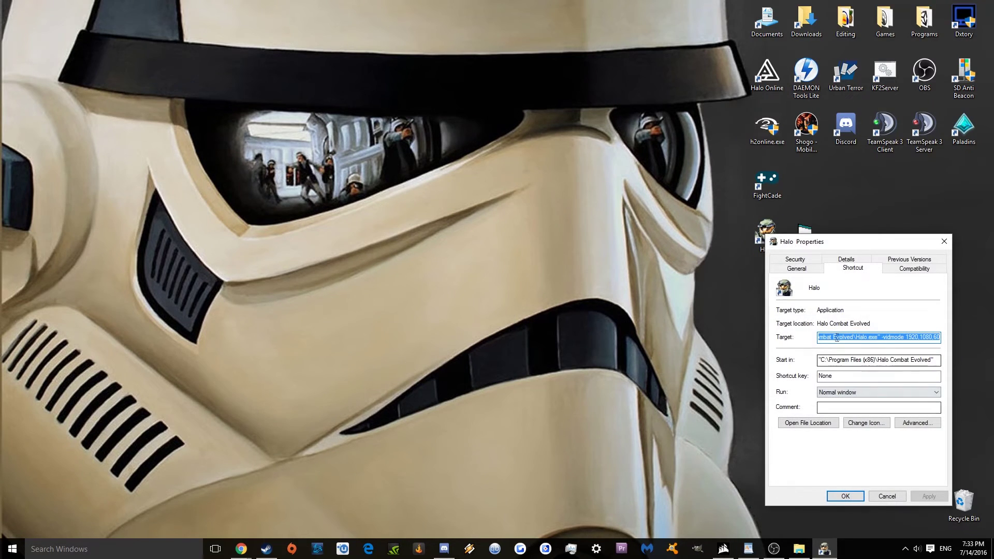
pyautogui.click(878, 337)
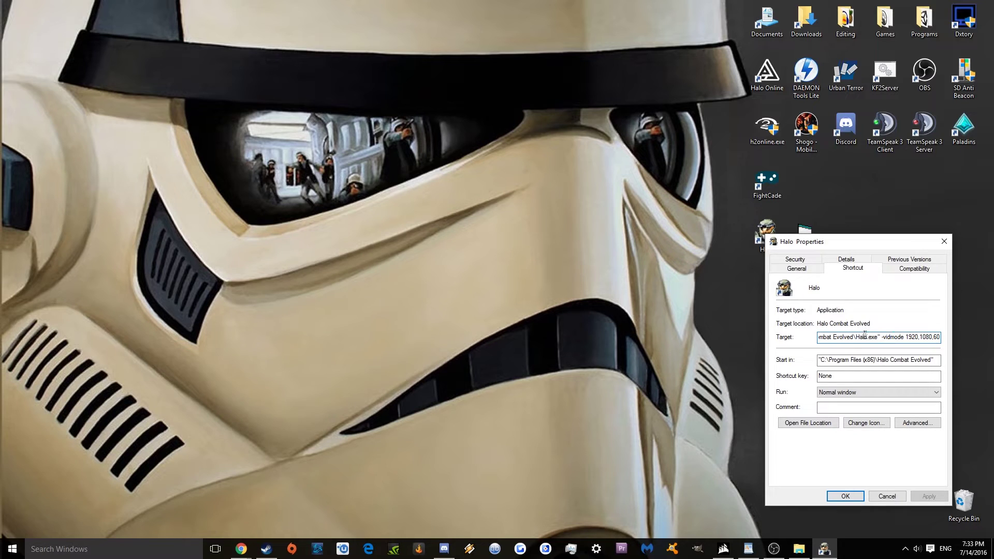
pyautogui.moveTo(864, 335); pyautogui.dragTo(906, 337)
pyautogui.click(823, 337)
pyautogui.click(886, 338)
pyautogui.doubleClick(938, 337)
pyautogui.click(907, 337)
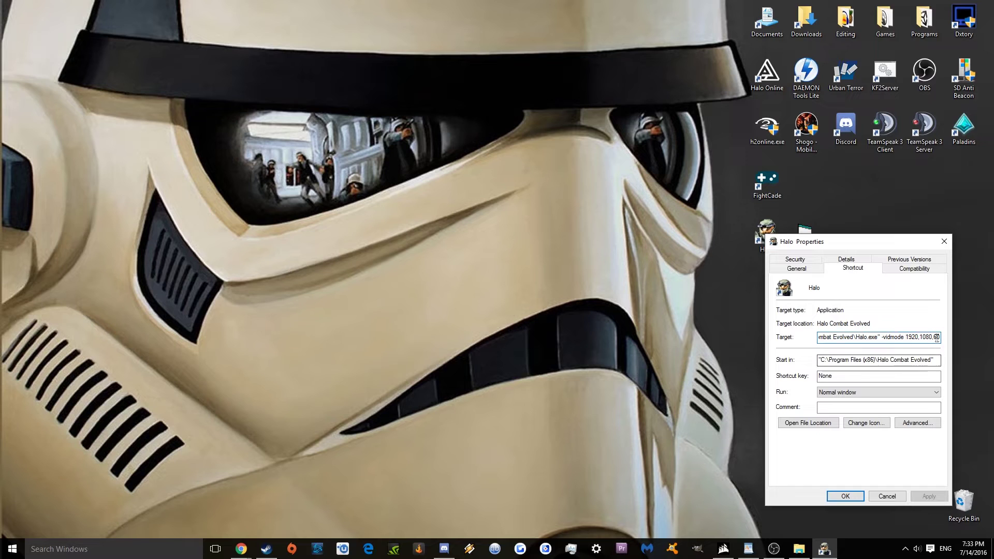
# Replace the Target with a command ending -vidmode 1920,1080,60 and save the shortcut
pyautogui.hotkey('ctrl', 'a')
pyautogui.press('BackSpace')
pyautogui.hotkey('ctrl', 'v')
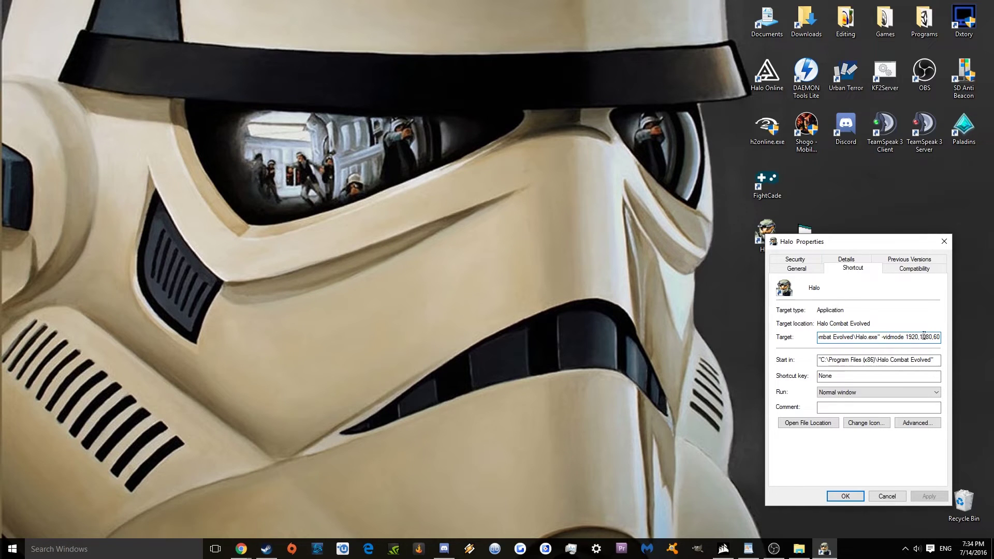
pyautogui.hotkey('ctrl', 'a')
pyautogui.press('End')
pyautogui.hotkey('shift', 'Left')
pyautogui.hotkey('shift', 'Left')
pyautogui.hotkey('shift', 'Left')
pyautogui.hotkey('shift', 'Left')
pyautogui.hotkey('shift', 'Left')
pyautogui.click(907, 341)
pyautogui.click(949, 241)
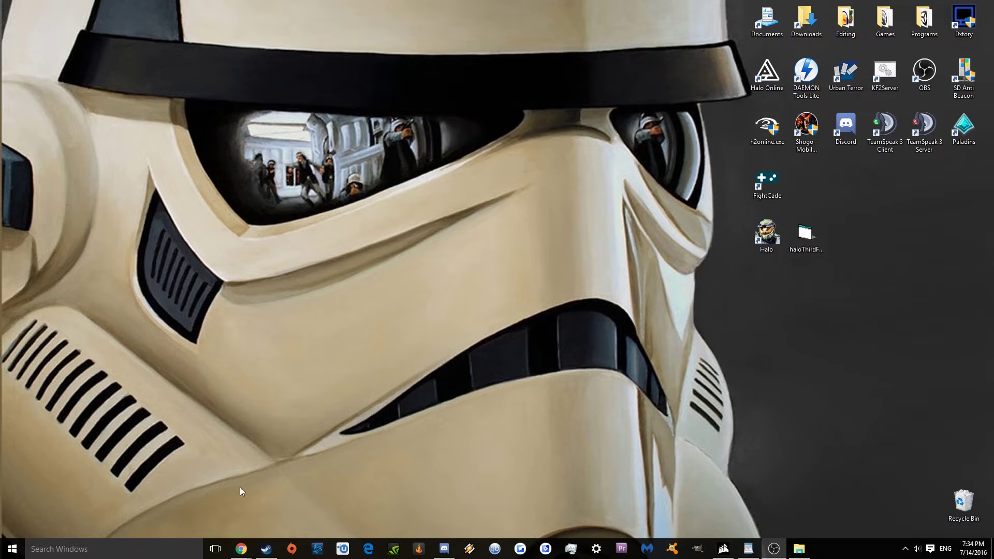
# Return to Chrome's Halo Third FOV page and open the tool's download page
pyautogui.moveTo(241, 548)
pyautogui.click(280, 490)
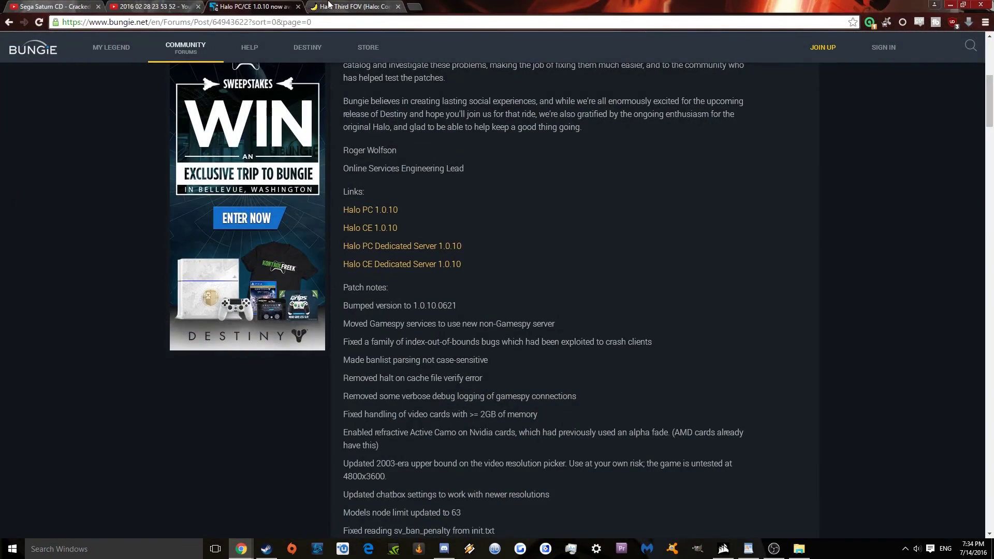
pyautogui.click(331, 4)
pyautogui.hotkey('alt', 'Left')
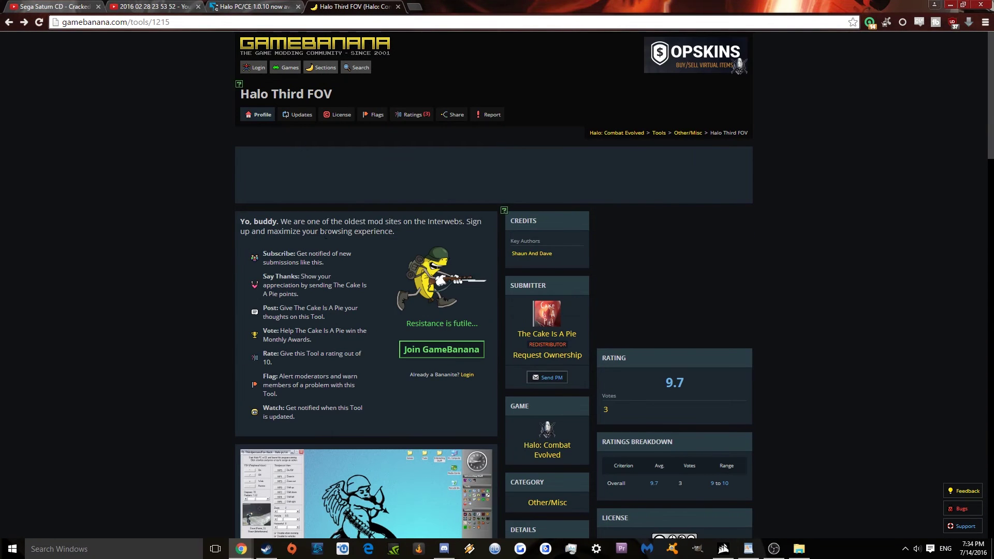
pyautogui.scroll(-6, 227, 283)
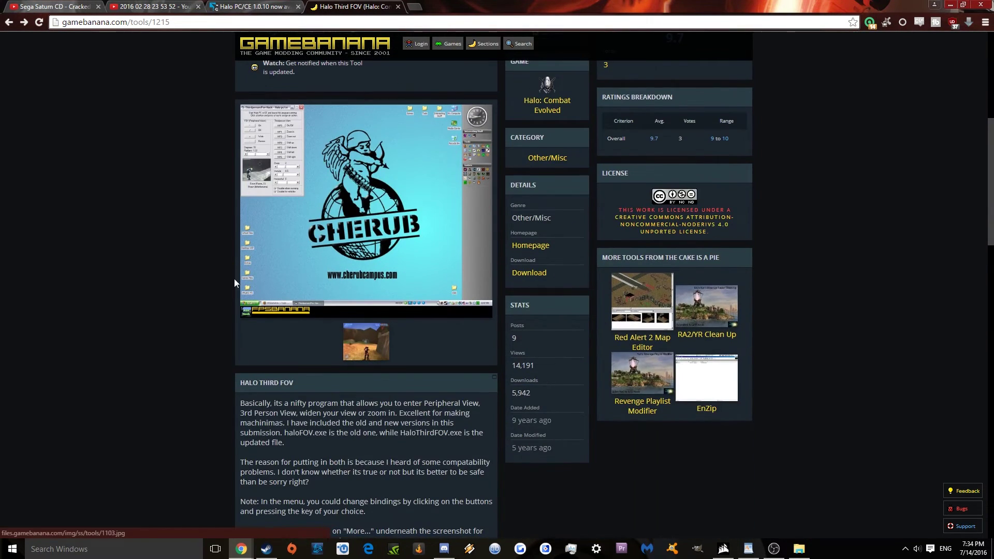
pyautogui.scroll(-3, 219, 279)
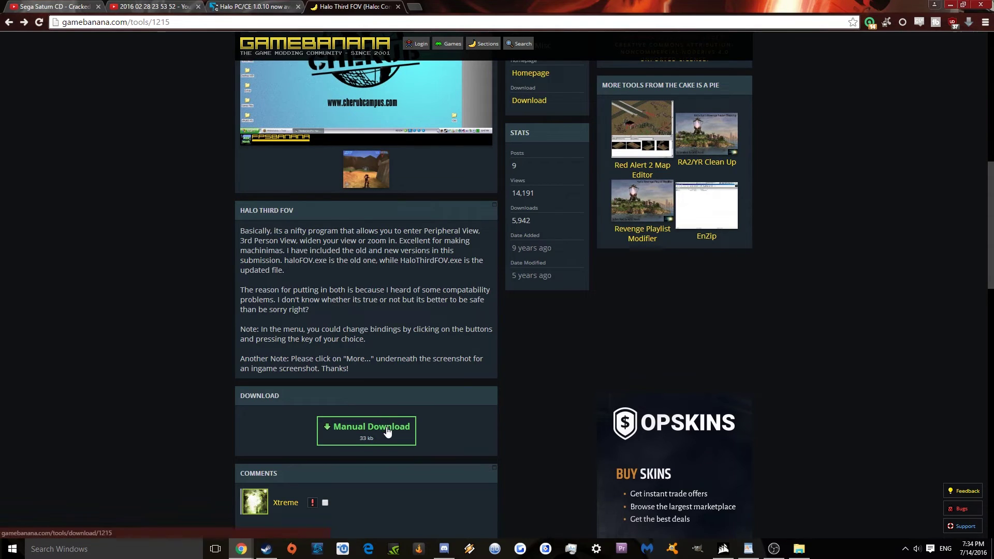
pyautogui.scroll(6, 203, 279)
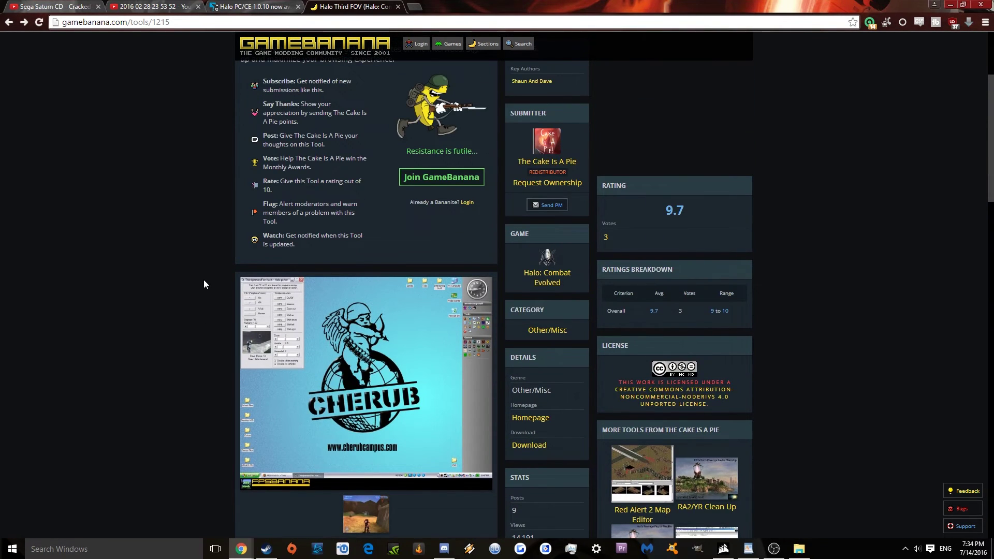
pyautogui.scroll(-6, 203, 284)
pyautogui.click(333, 426)
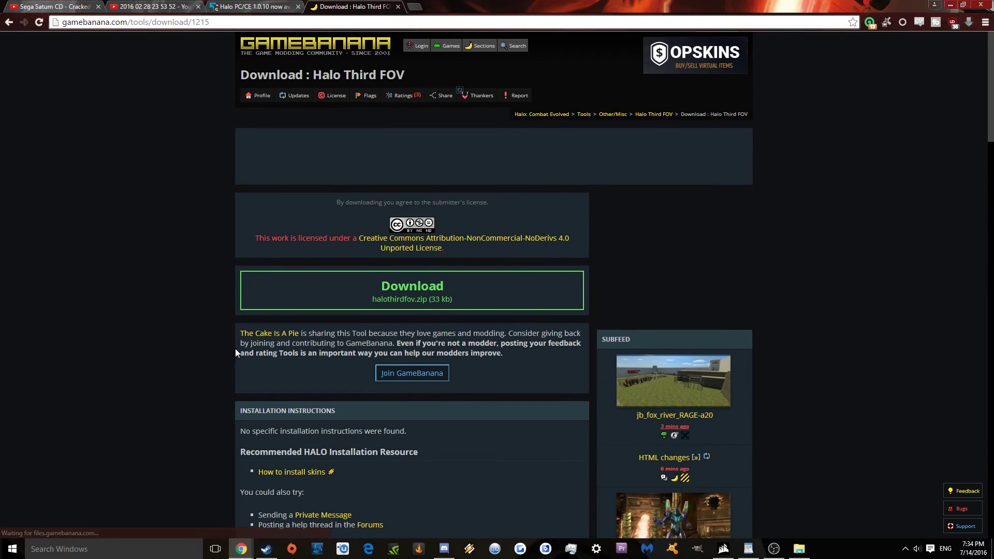
# Download halothirdfov.zip and review haloFOV.exe and haloThirdFov.exe in WinRAR, then close the archive
pyautogui.click(451, 285)
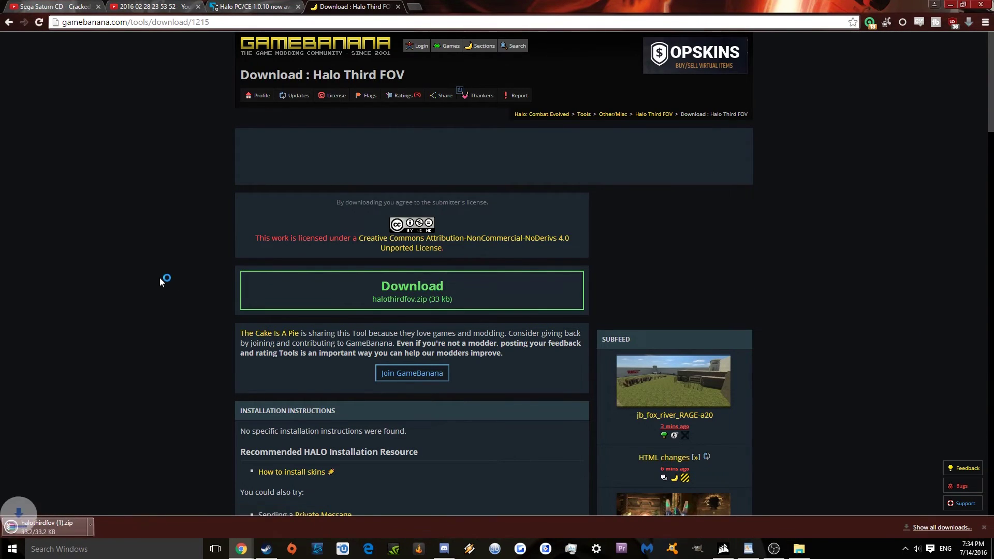
pyautogui.click(57, 524)
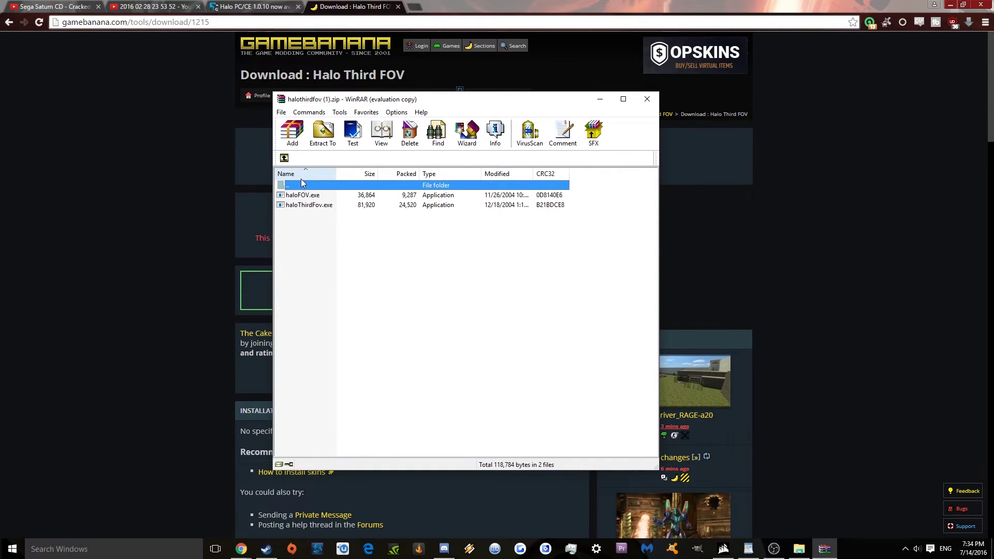
pyautogui.moveTo(354, 336); pyautogui.dragTo(399, 258)
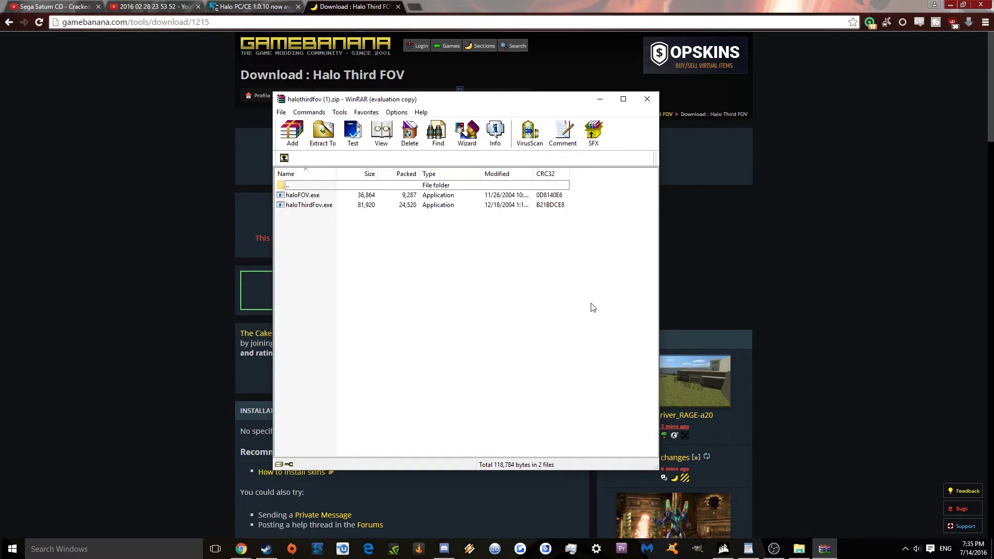
pyautogui.click(657, 102)
# Minimise Chrome, launch the Halo Third FOV tool and centre its window
pyautogui.click(950, 5)
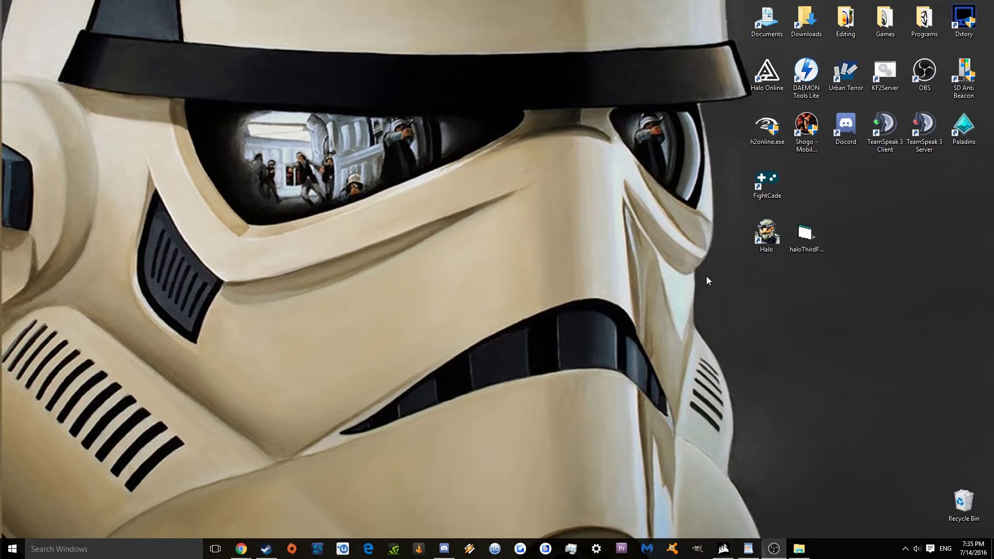
pyautogui.doubleClick(801, 240)
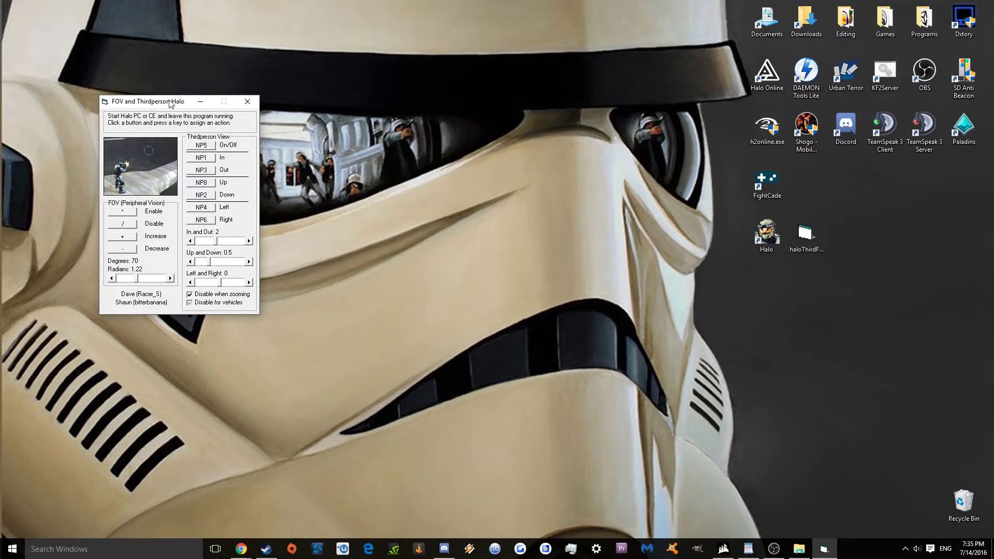
pyautogui.moveTo(175, 102); pyautogui.dragTo(511, 104)
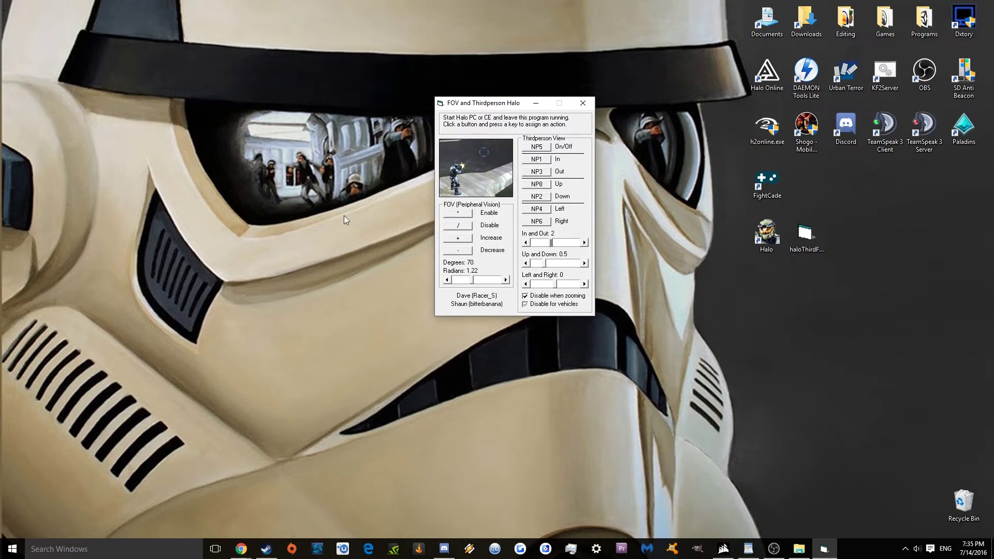
# Step the FOV slider up from 70 until Degrees reads 100
pyautogui.click(484, 280)
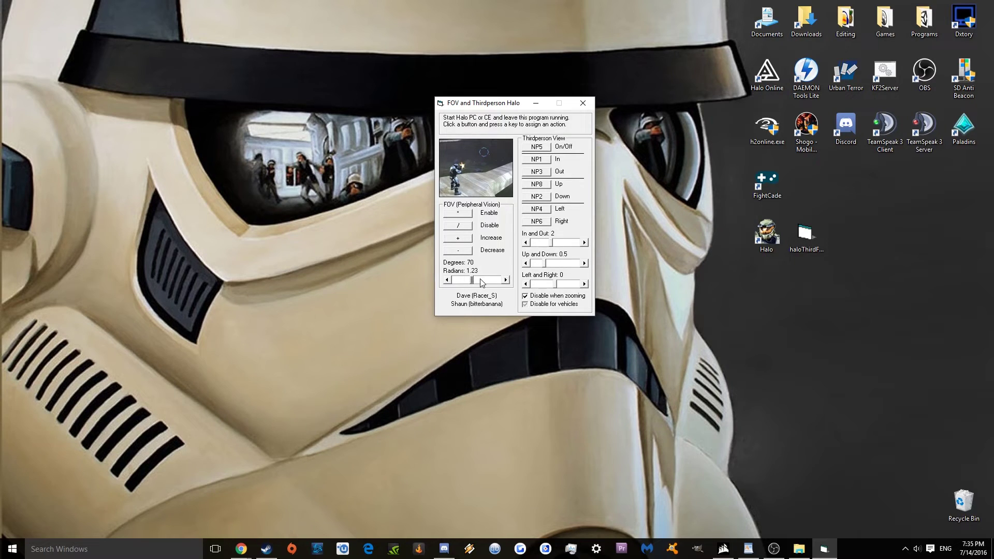
pyautogui.click(506, 280)
pyautogui.click(506, 280)
pyautogui.click(506, 281)
pyautogui.click(506, 280)
# Close the FOV and Thirdperson Halo window with the field of view at 100 degrees
pyautogui.click(581, 103)
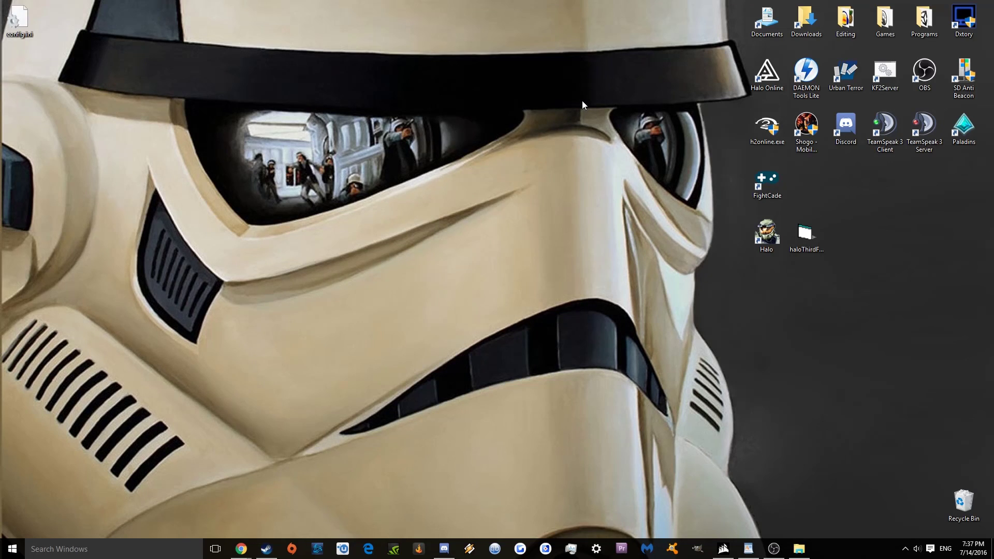